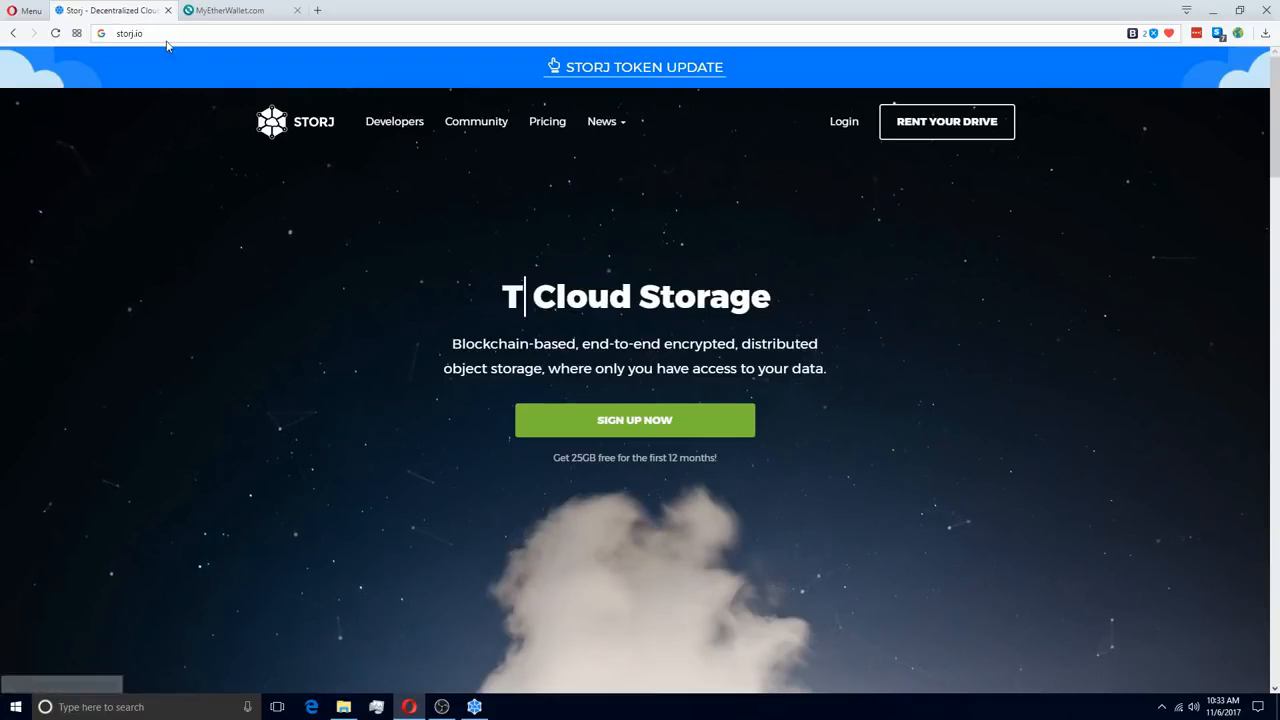
Go from Rent Your Drive to the GitHub releases page listing the Storj Share v7.2.0 downloads
{"action": "left_click", "coordinate": [958, 126]}
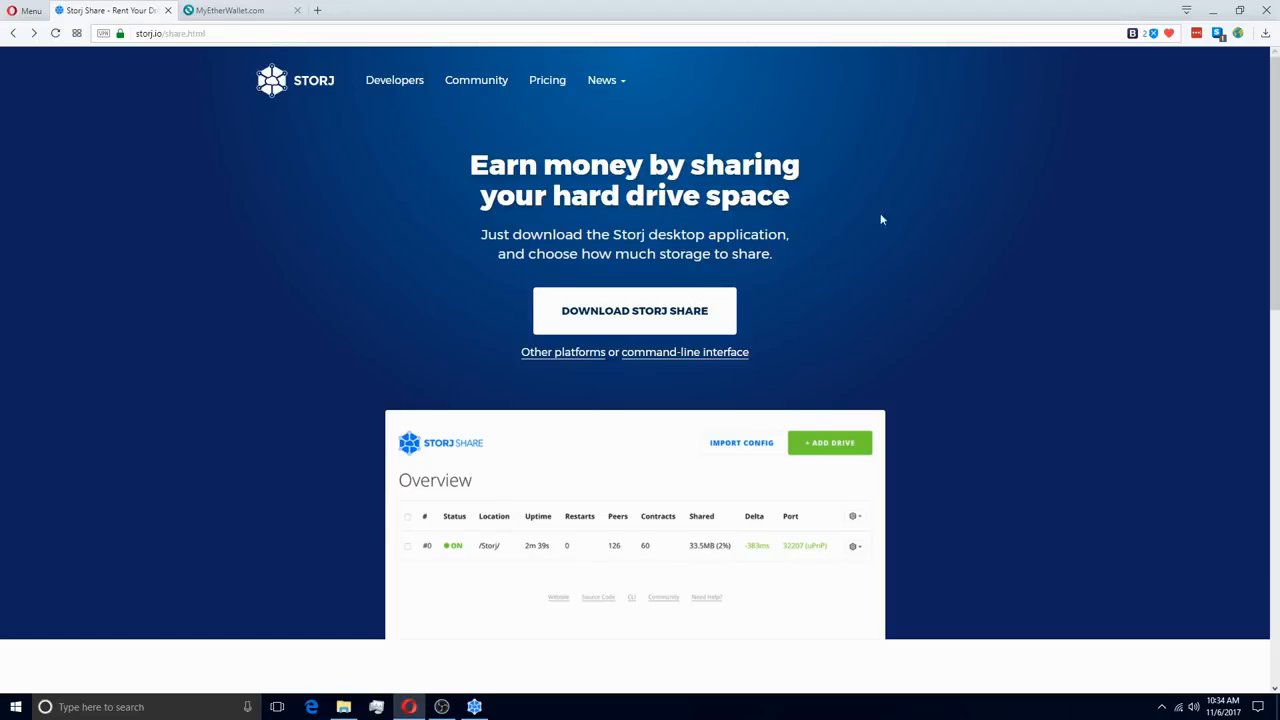
{"action": "left_click", "coordinate": [593, 316]}
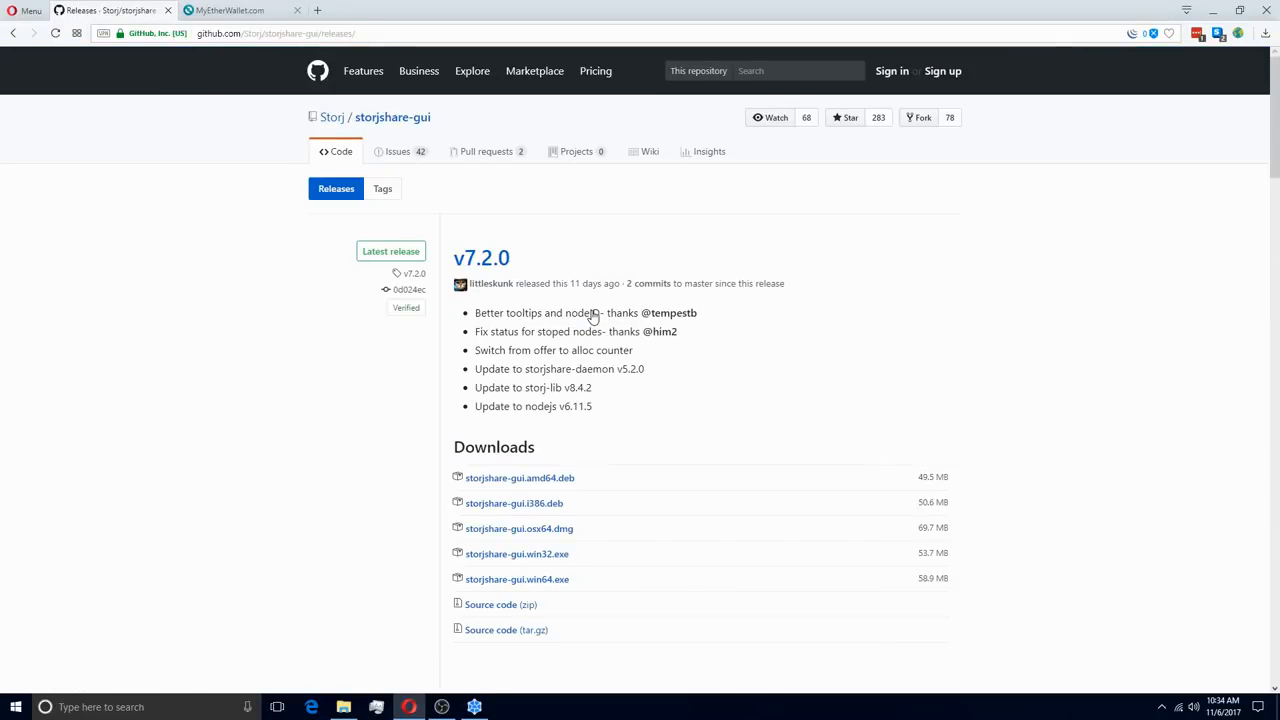
{"action": "scroll", "coordinate": [593, 316], "scroll_direction": "down", "scroll_amount": 2}
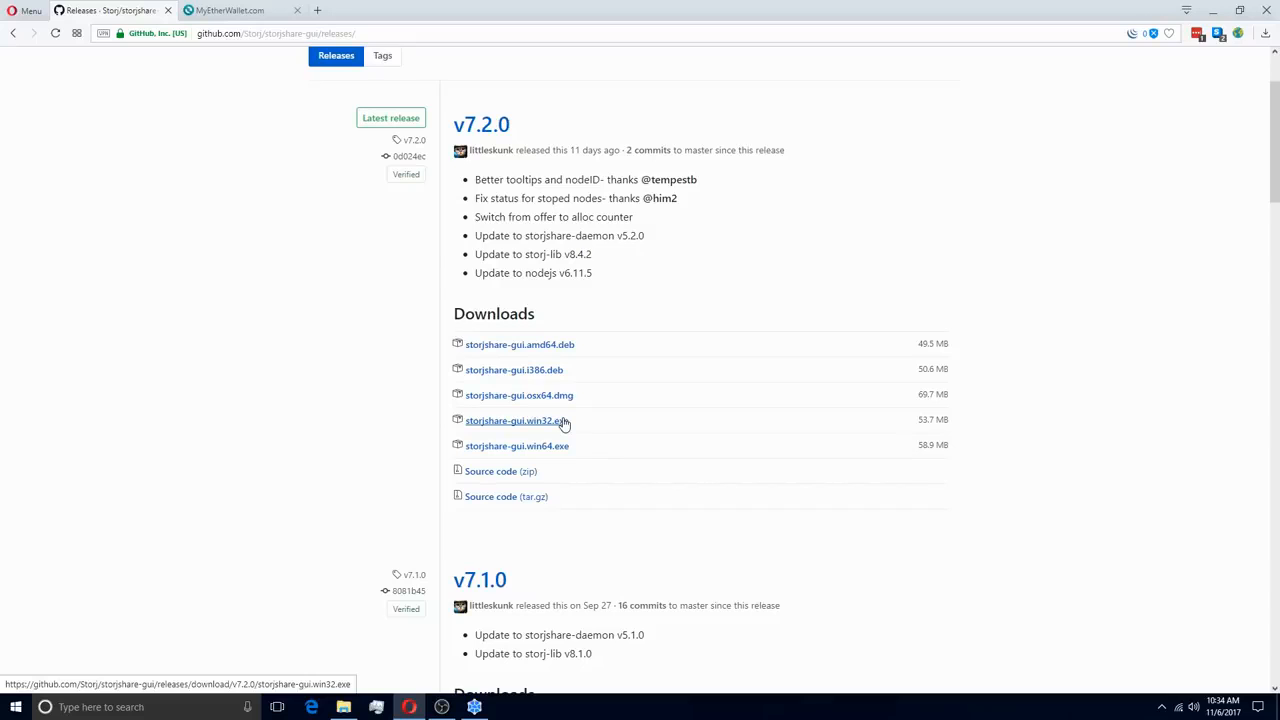
Restore Storj Share and start its setup wizard at Step 1 – Payout Address
{"action": "left_click", "coordinate": [475, 707]}
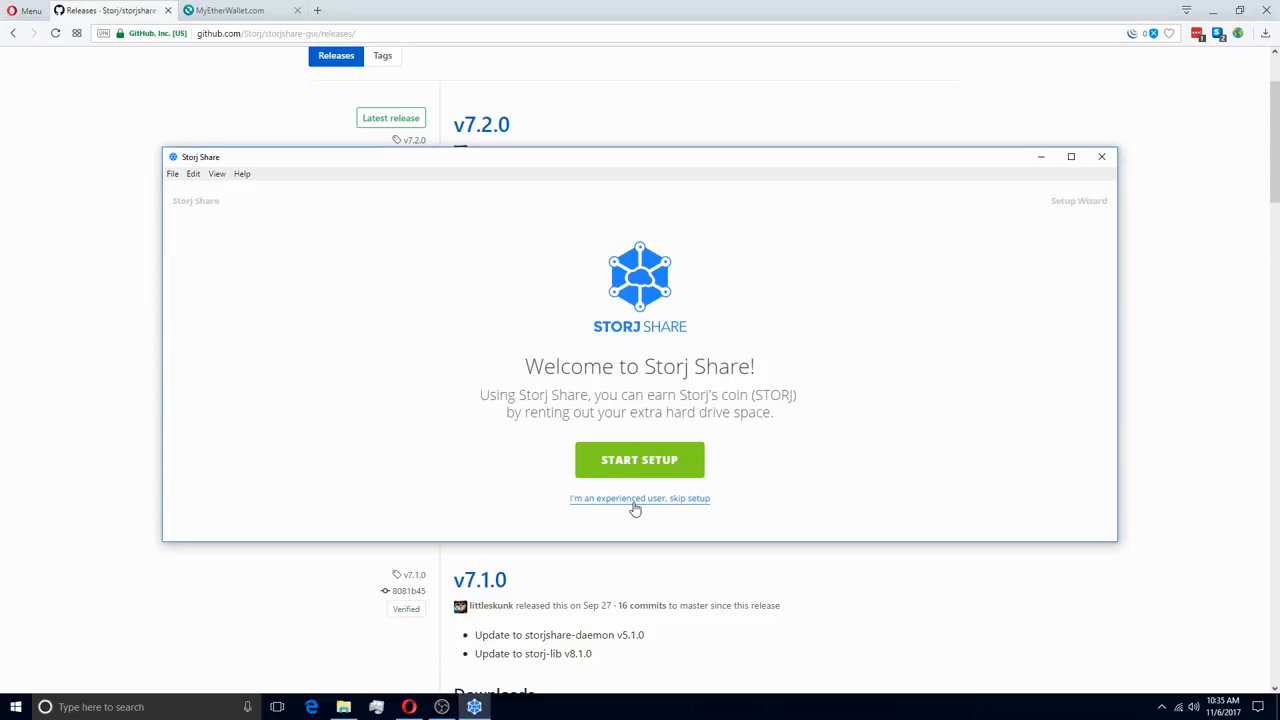
{"action": "left_click", "coordinate": [697, 460]}
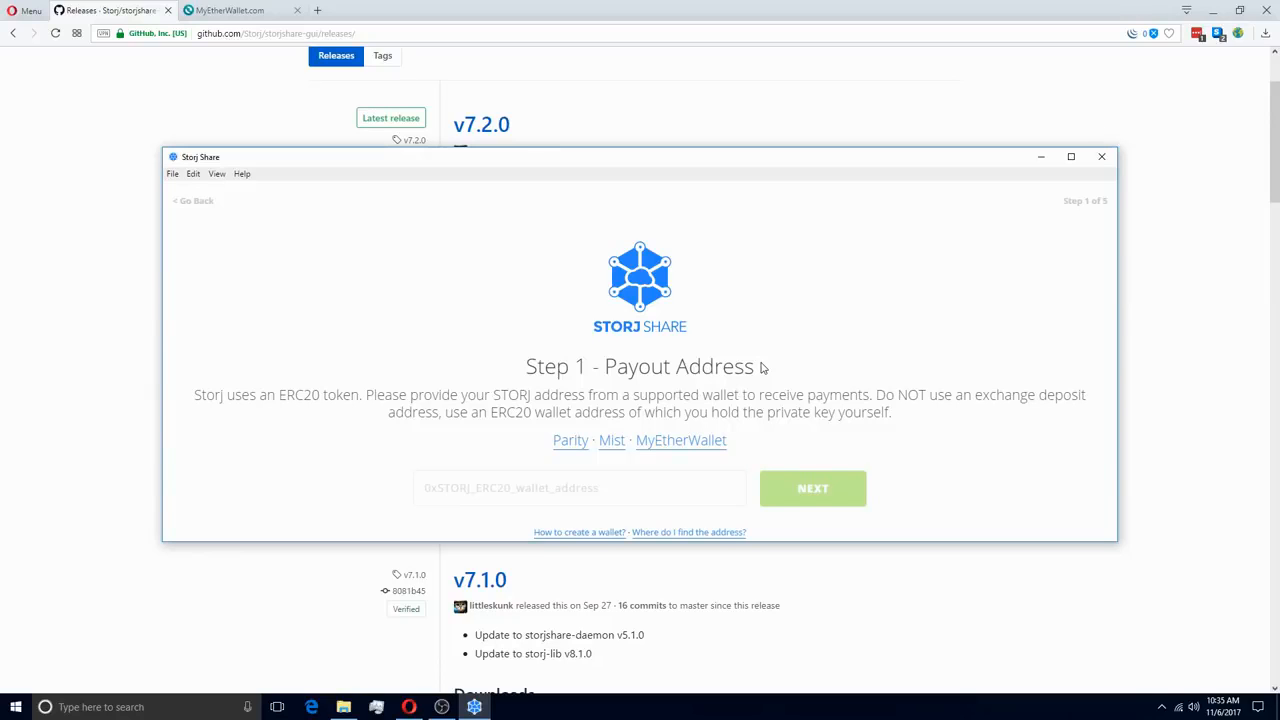
Paste the ERC20 wallet address as the payout address and view that wallet in MyEtherWallet
{"action": "left_click", "coordinate": [560, 483]}
{"action": "type", "text": "0x7f985240F60ac0F17C86E45Ce783B8903c3217A2"}
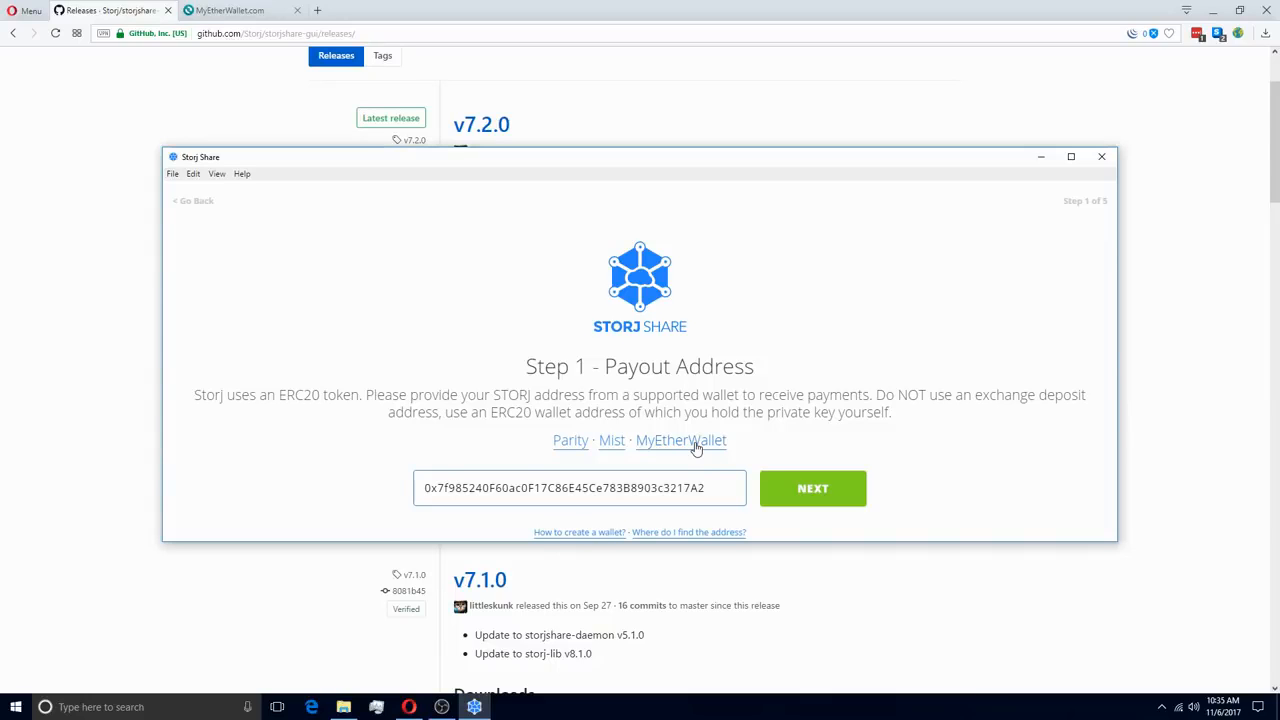
{"action": "left_click", "coordinate": [224, 9]}
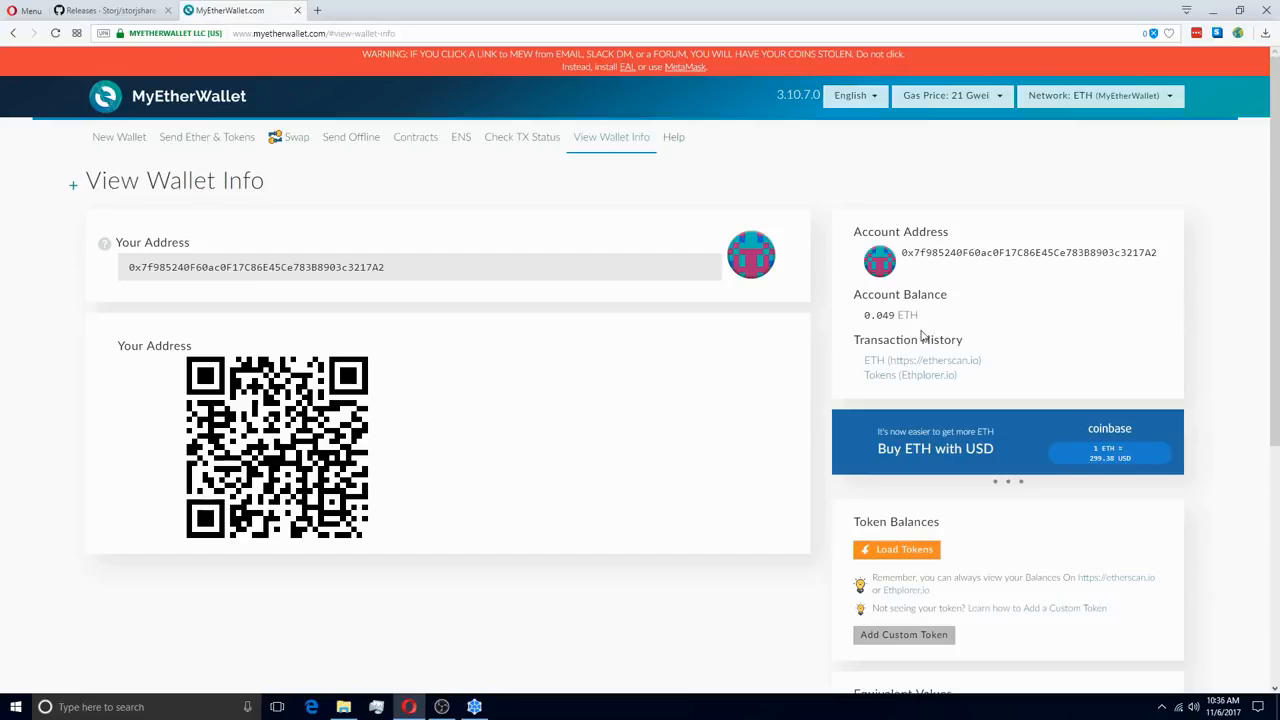
Load the wallet's token balances in MyEtherWallet alongside its 0.049 ETH balance
{"action": "mouse_move", "coordinate": [945, 324]}
{"action": "scroll", "coordinate": [945, 323], "scroll_direction": "down", "scroll_amount": 2}
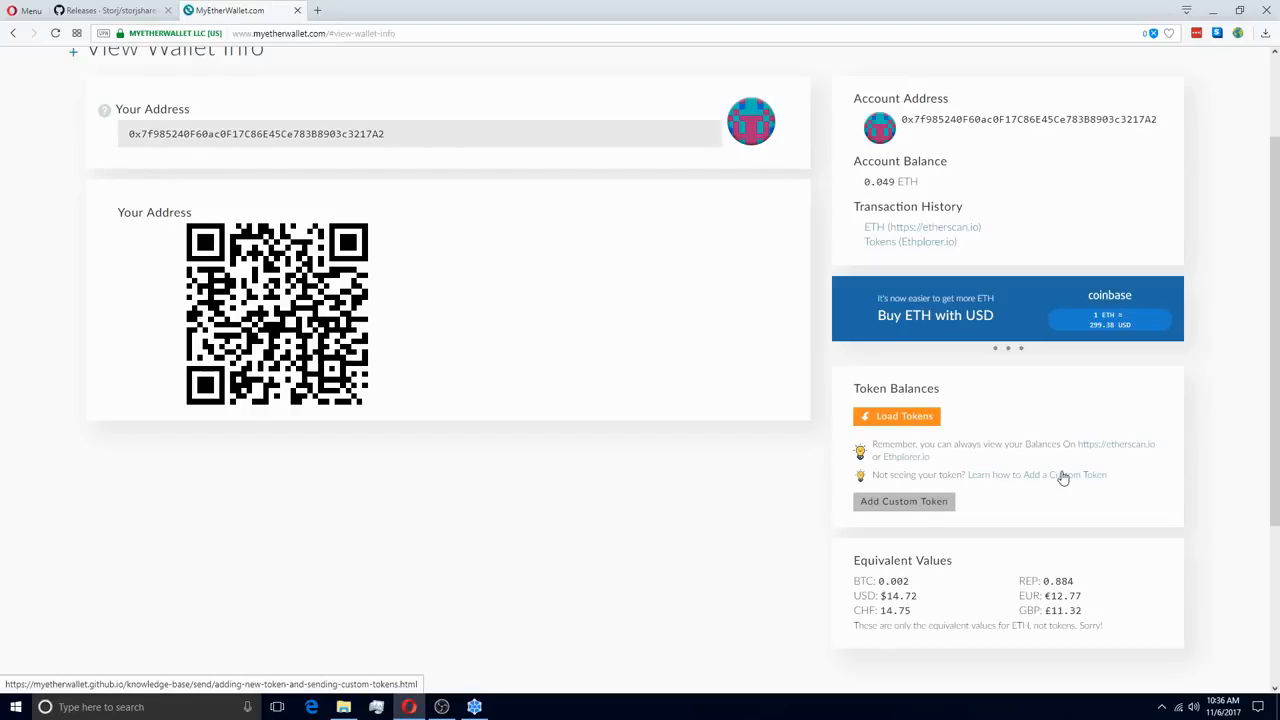
{"action": "left_click", "coordinate": [893, 418]}
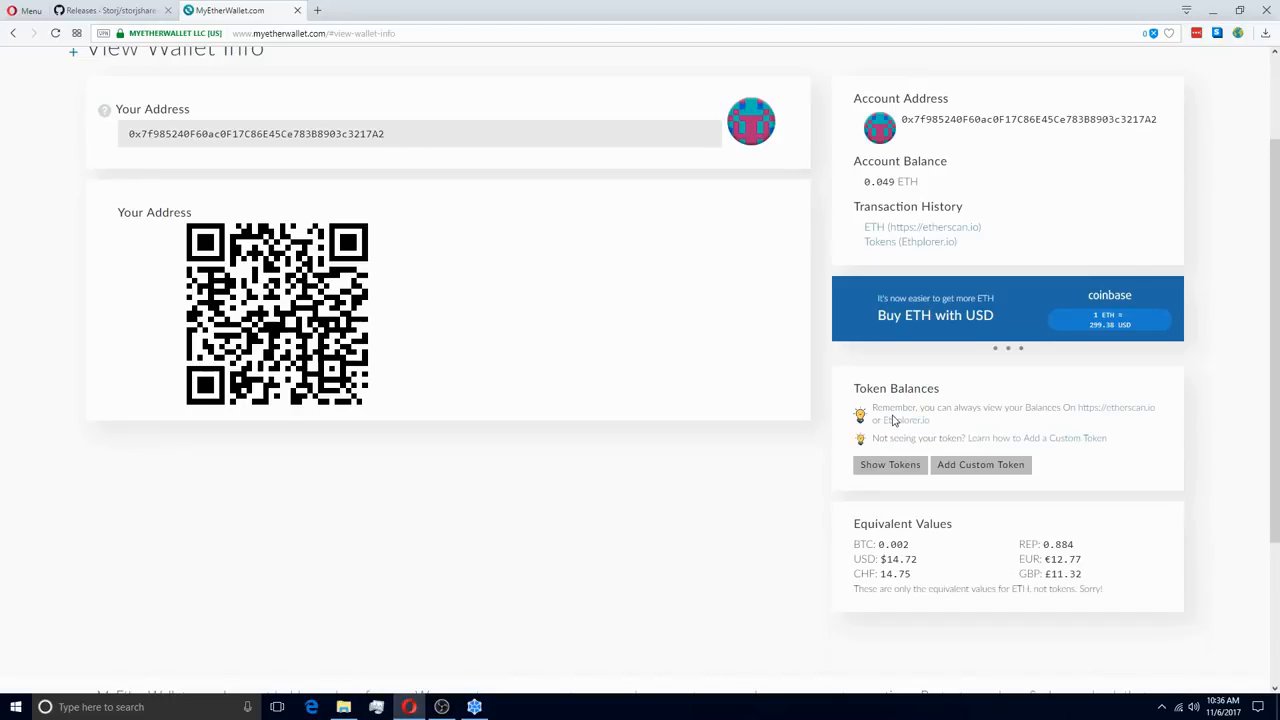
{"action": "scroll", "coordinate": [920, 405], "scroll_direction": "down", "scroll_amount": 1}
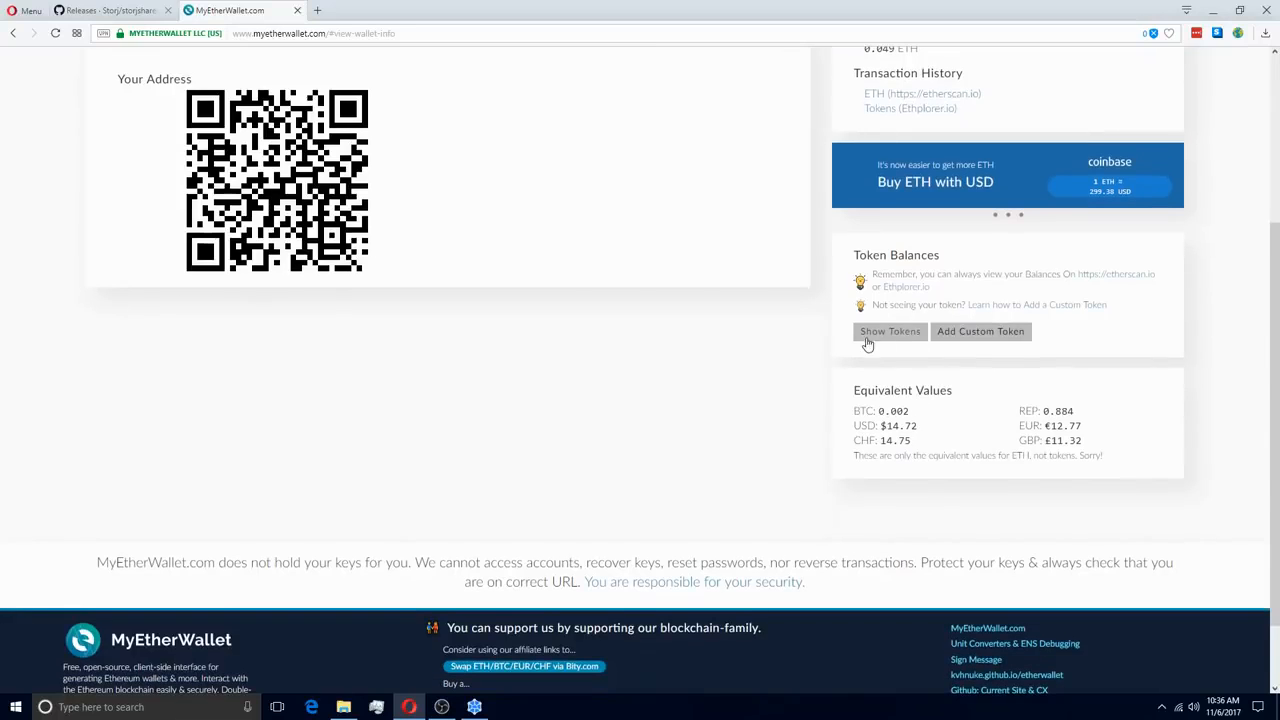
Show all tokens, confirm the STORJ balance is 0, and return to Storj Share's payout step
{"action": "left_click", "coordinate": [889, 331]}
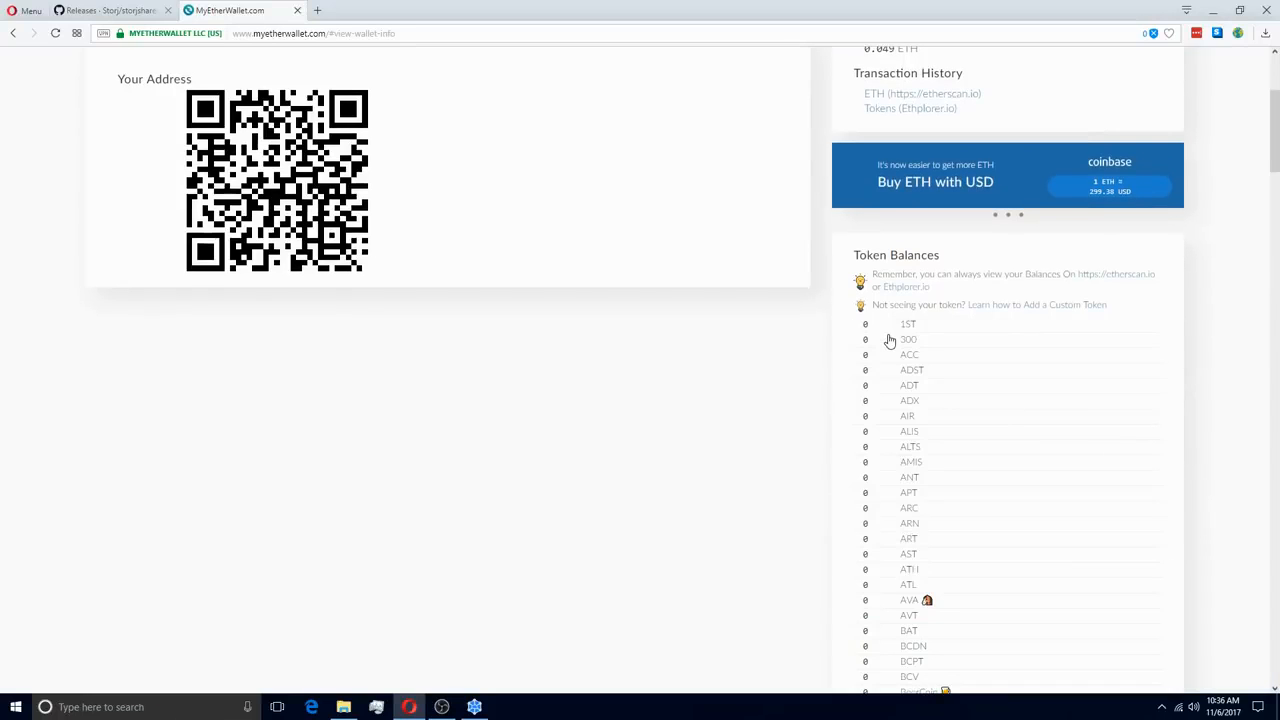
{"action": "scroll", "coordinate": [1020, 355], "scroll_direction": "down", "scroll_amount": 3}
{"action": "scroll", "coordinate": [994, 331], "scroll_direction": "down", "scroll_amount": 7}
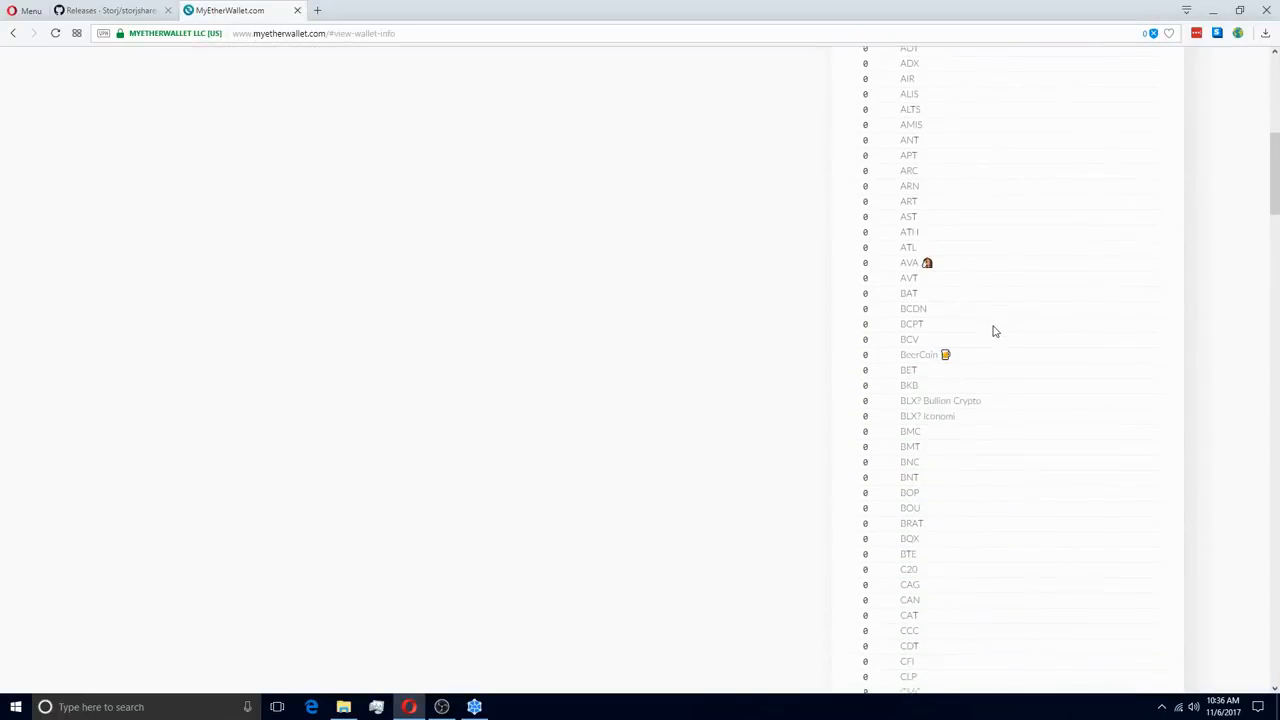
{"action": "scroll", "coordinate": [1019, 330], "scroll_direction": "down", "scroll_amount": 10}
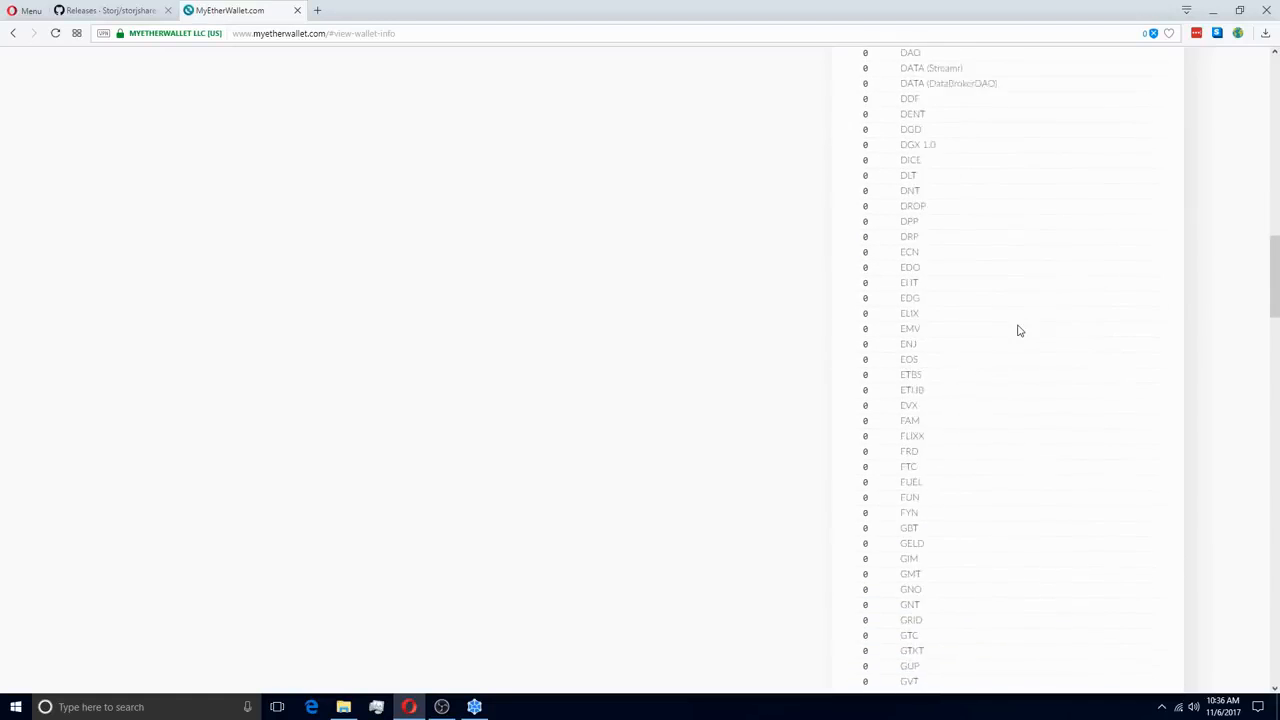
{"action": "scroll", "coordinate": [1018, 332], "scroll_direction": "down", "scroll_amount": 10}
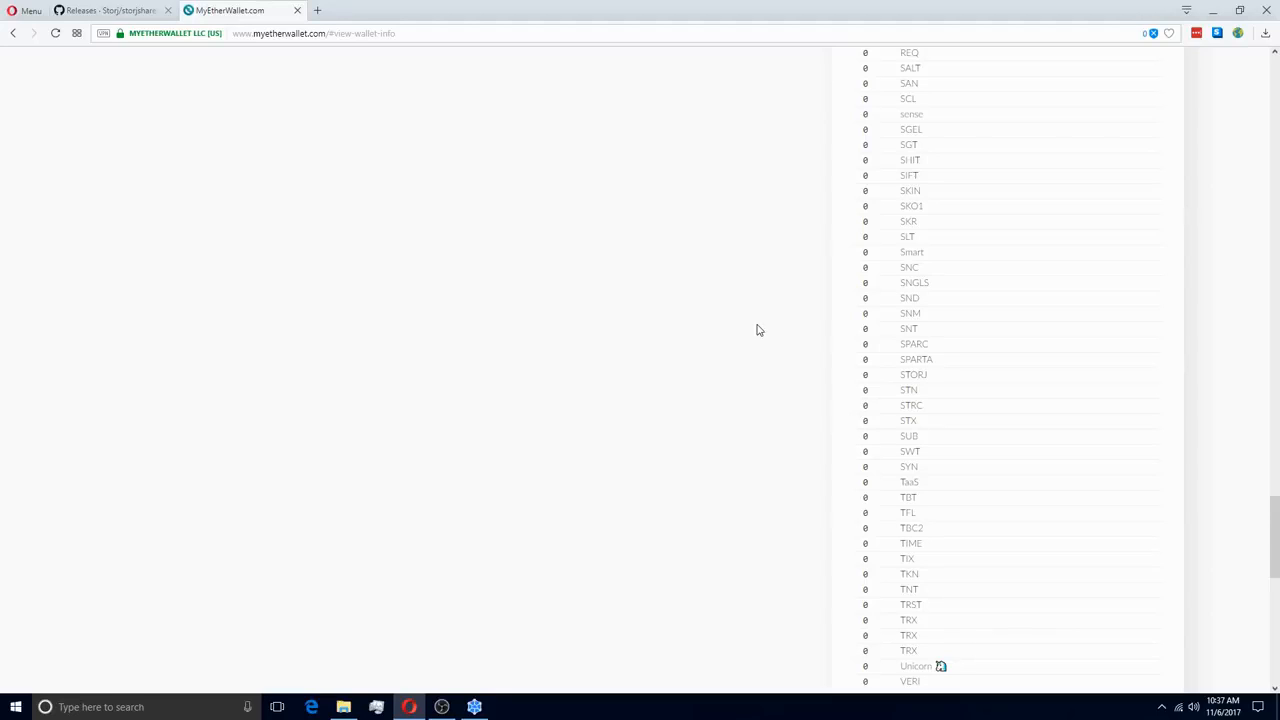
{"action": "left_click", "coordinate": [474, 707]}
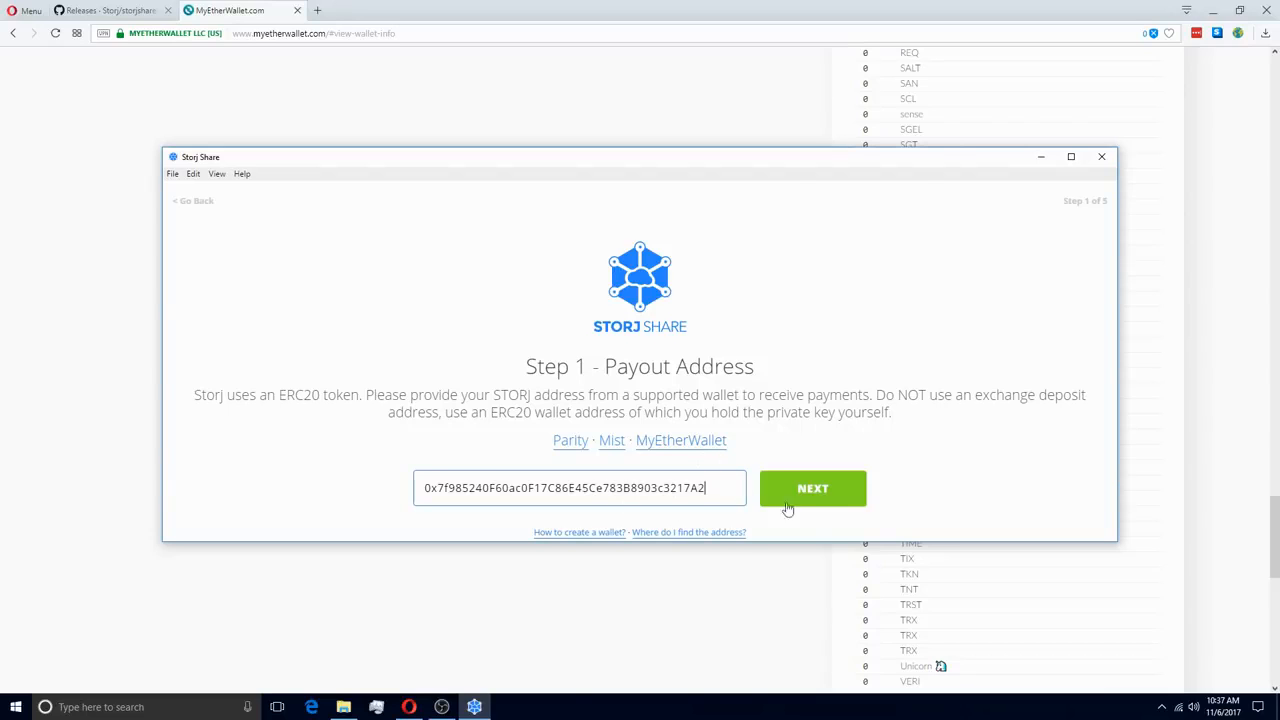
Accept the payout address to advance to Step 2 – Storage Location
{"action": "left_click", "coordinate": [841, 507]}
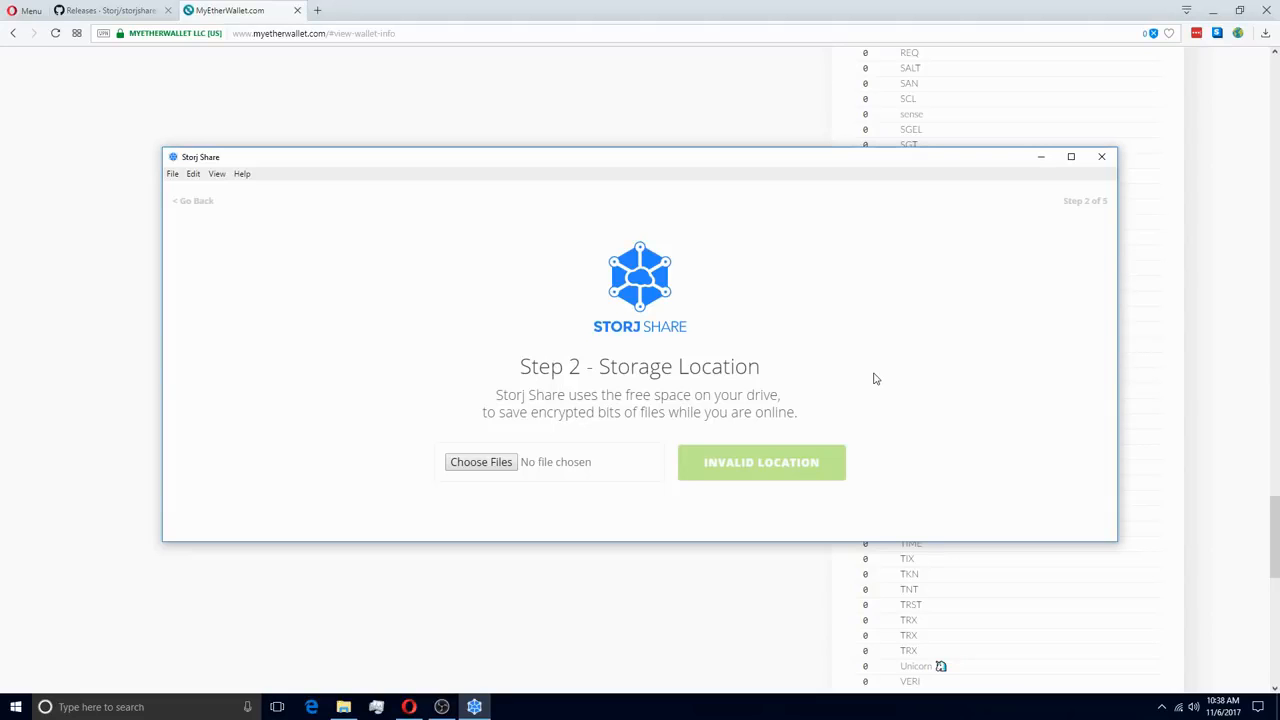
Choose the Desktop StorjRent folder as storage location and advance to Storage Sharing
{"action": "left_click", "coordinate": [477, 464]}
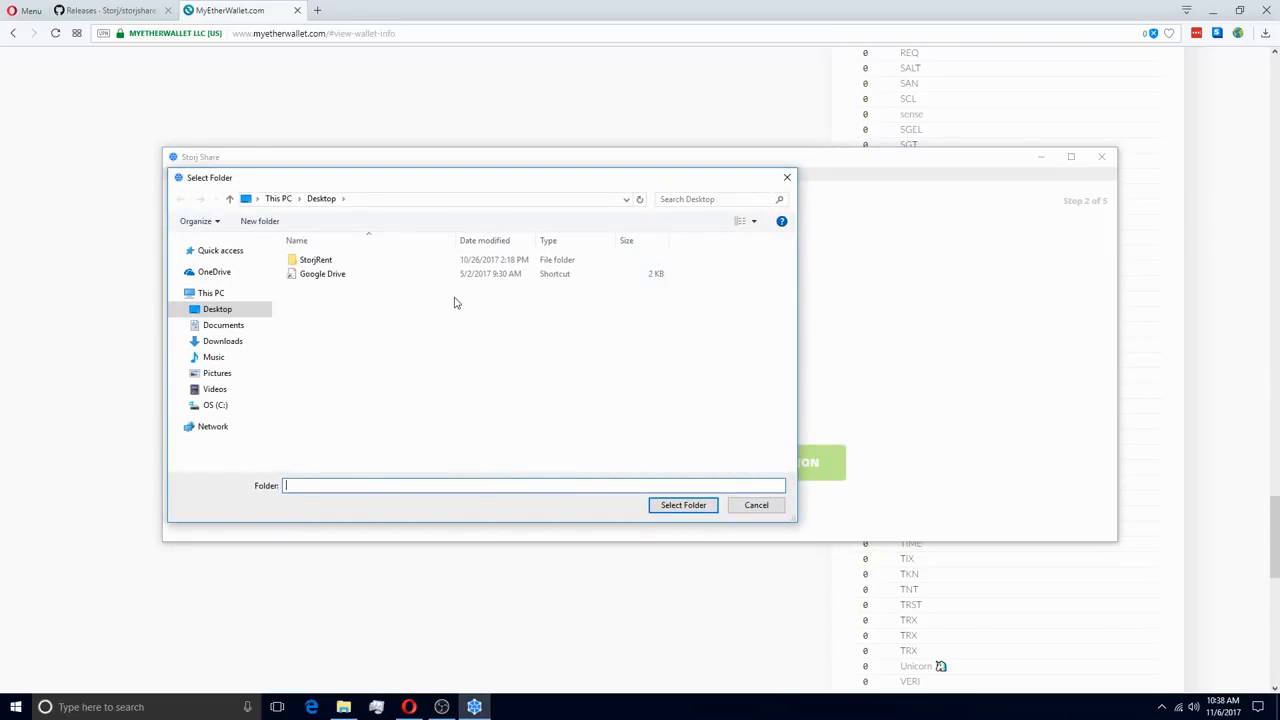
{"action": "left_click", "coordinate": [335, 262]}
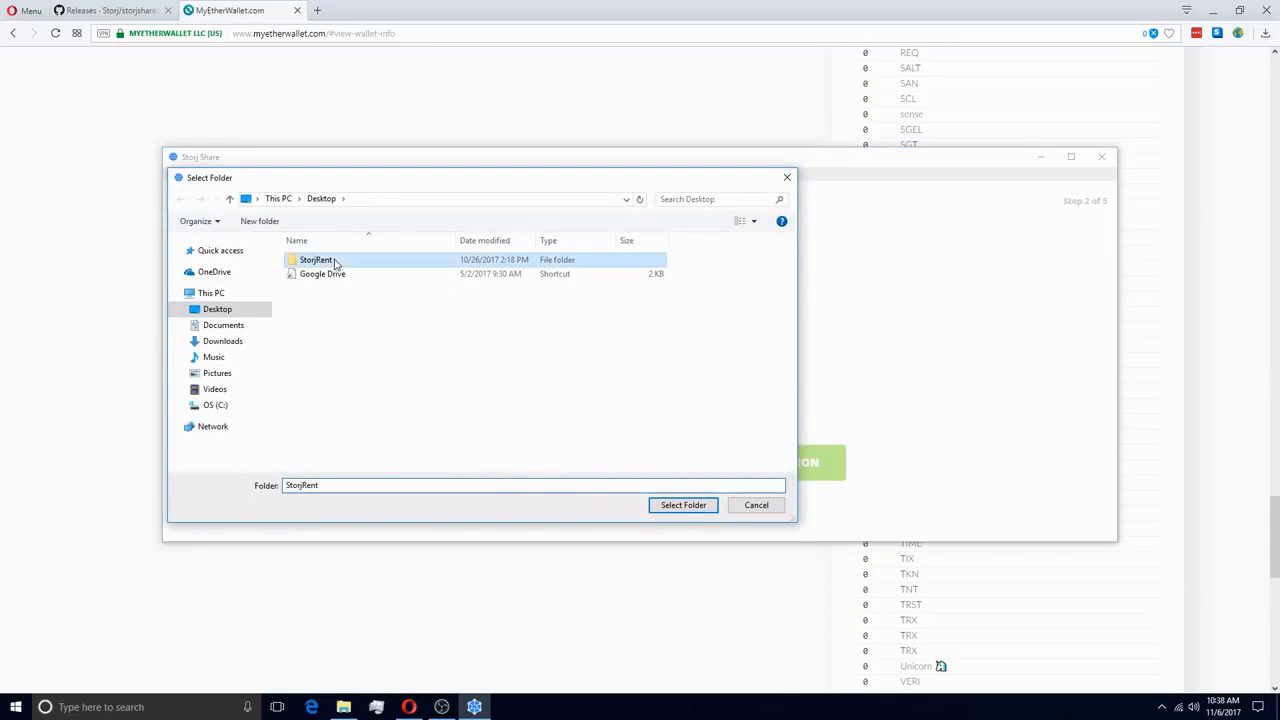
{"action": "left_click", "coordinate": [679, 510]}
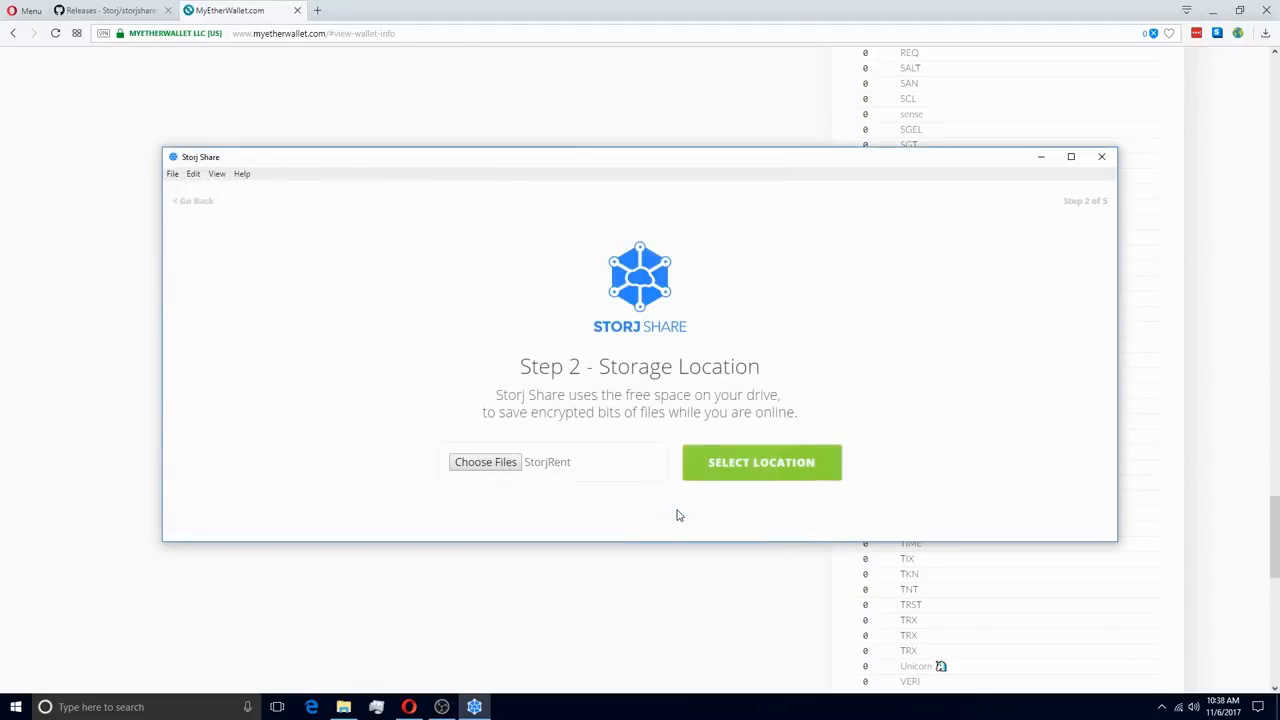
{"action": "left_click", "coordinate": [775, 470]}
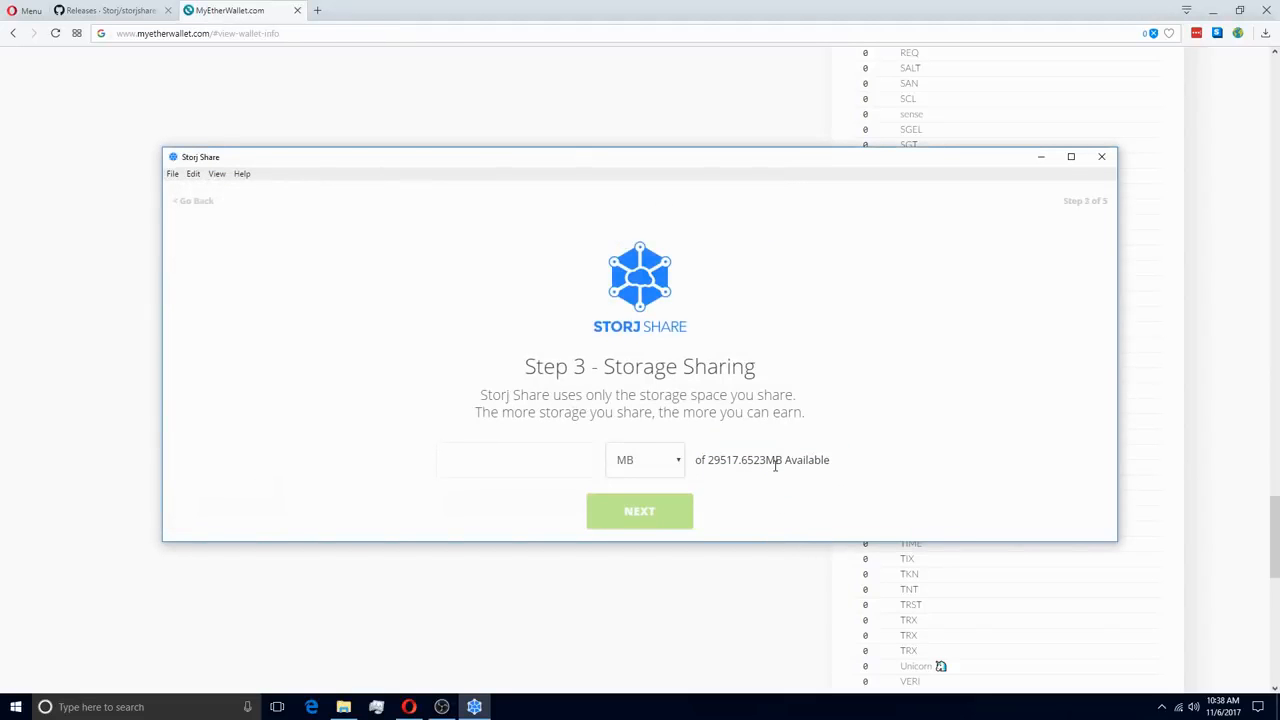
Set the shared storage amount to 2 GB out of the 28.8258 GB available
{"action": "left_click", "coordinate": [671, 466]}
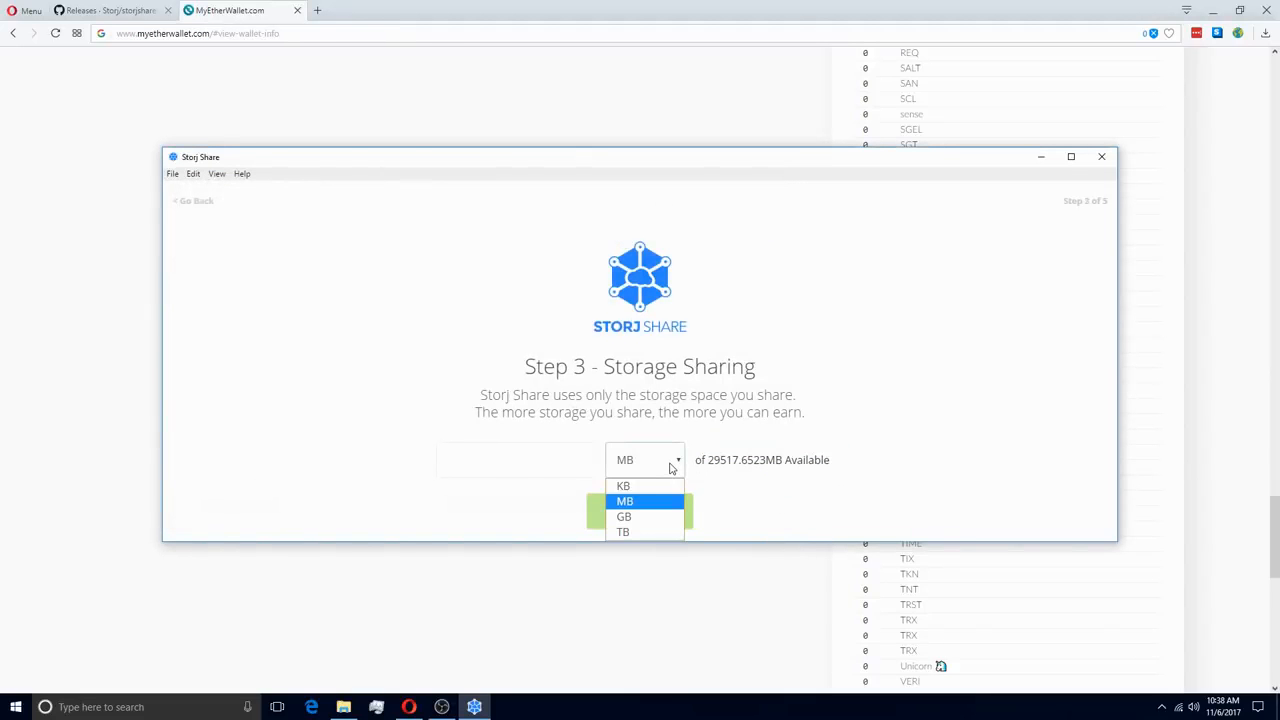
{"action": "left_click", "coordinate": [660, 524]}
{"action": "left_click", "coordinate": [555, 461]}
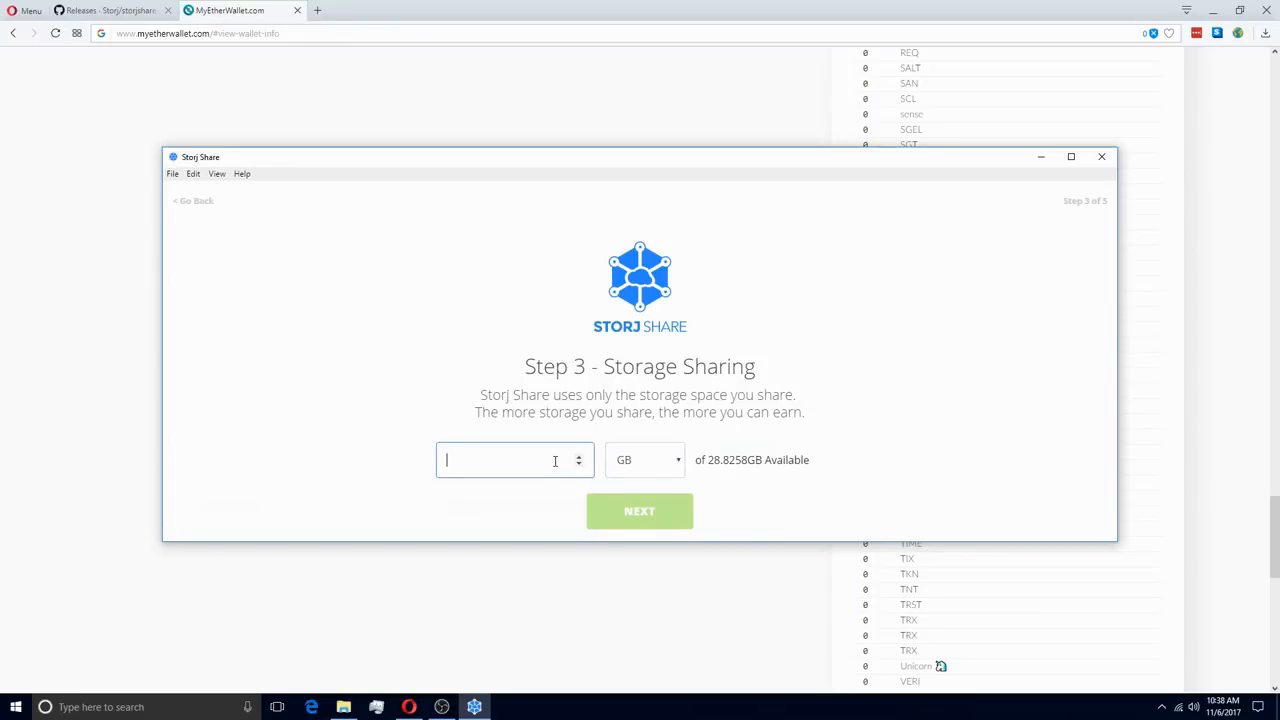
{"action": "type", "text": "2"}
{"action": "left_click", "coordinate": [800, 494]}
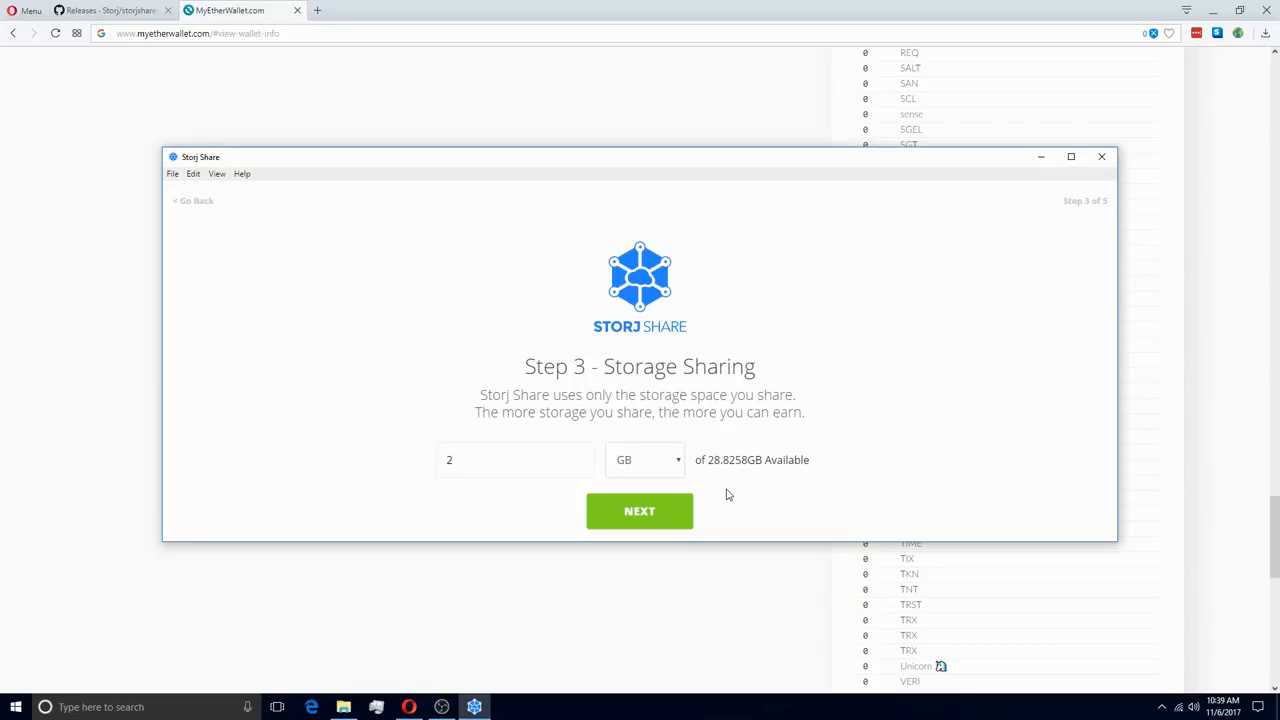
Set the node's connection port to random value 30965 and complete the wizard
{"action": "left_click", "coordinate": [658, 511]}
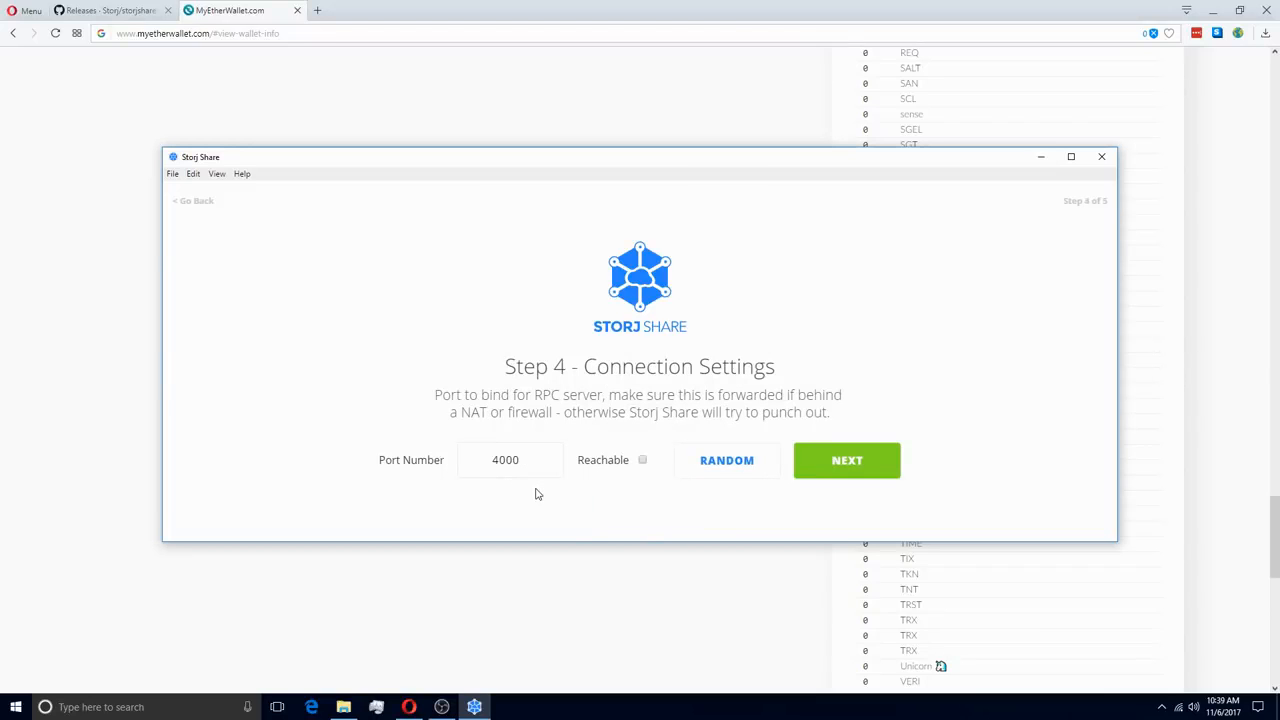
{"action": "left_click", "coordinate": [757, 474]}
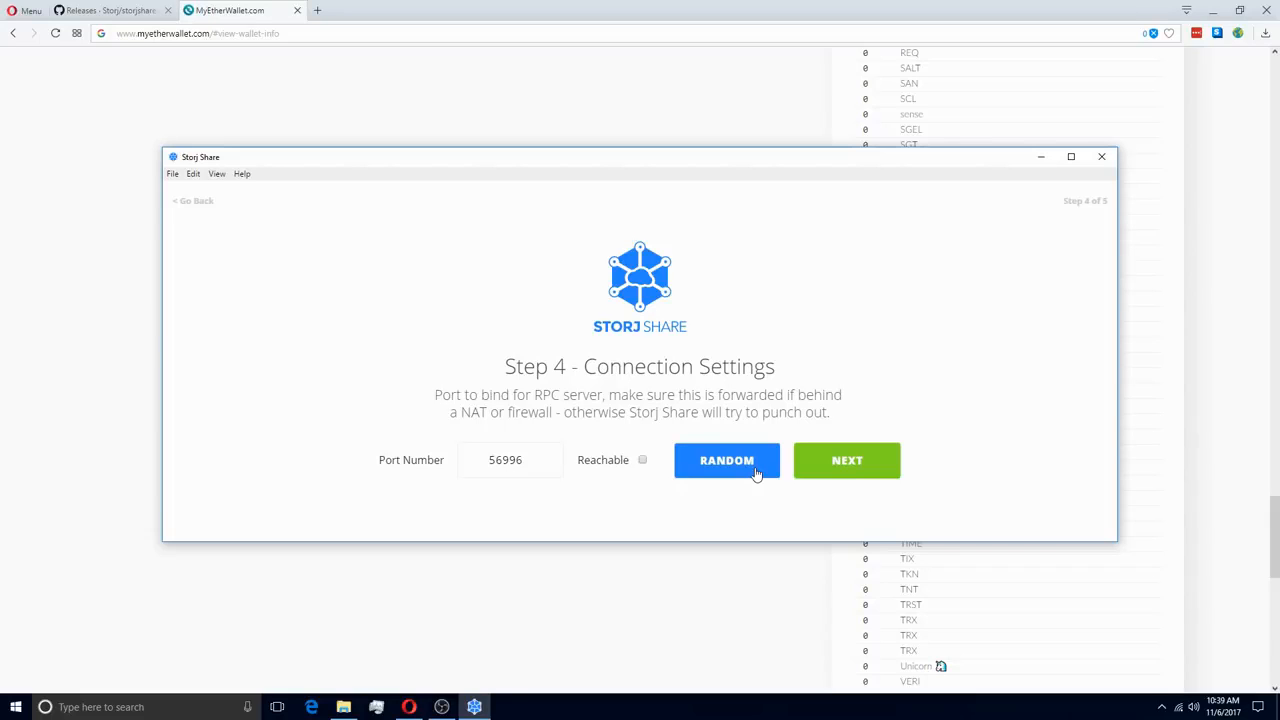
{"action": "left_click", "coordinate": [757, 474]}
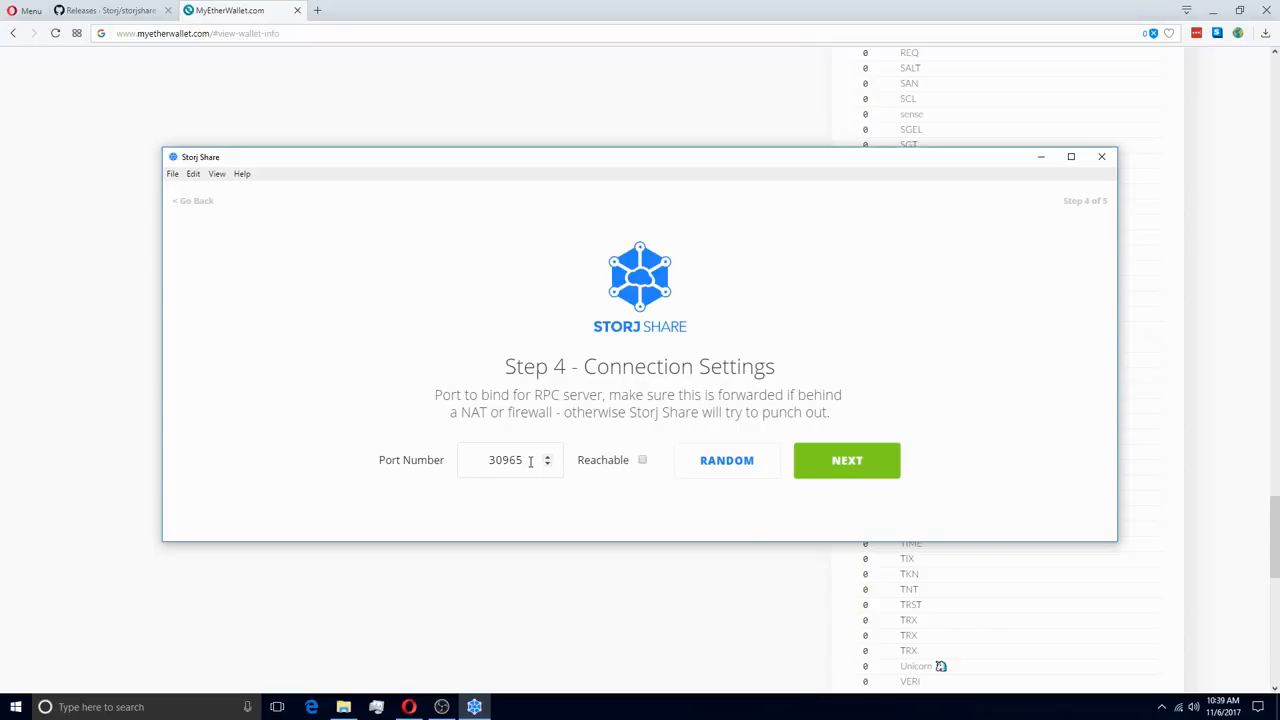
{"action": "left_click", "coordinate": [880, 470]}
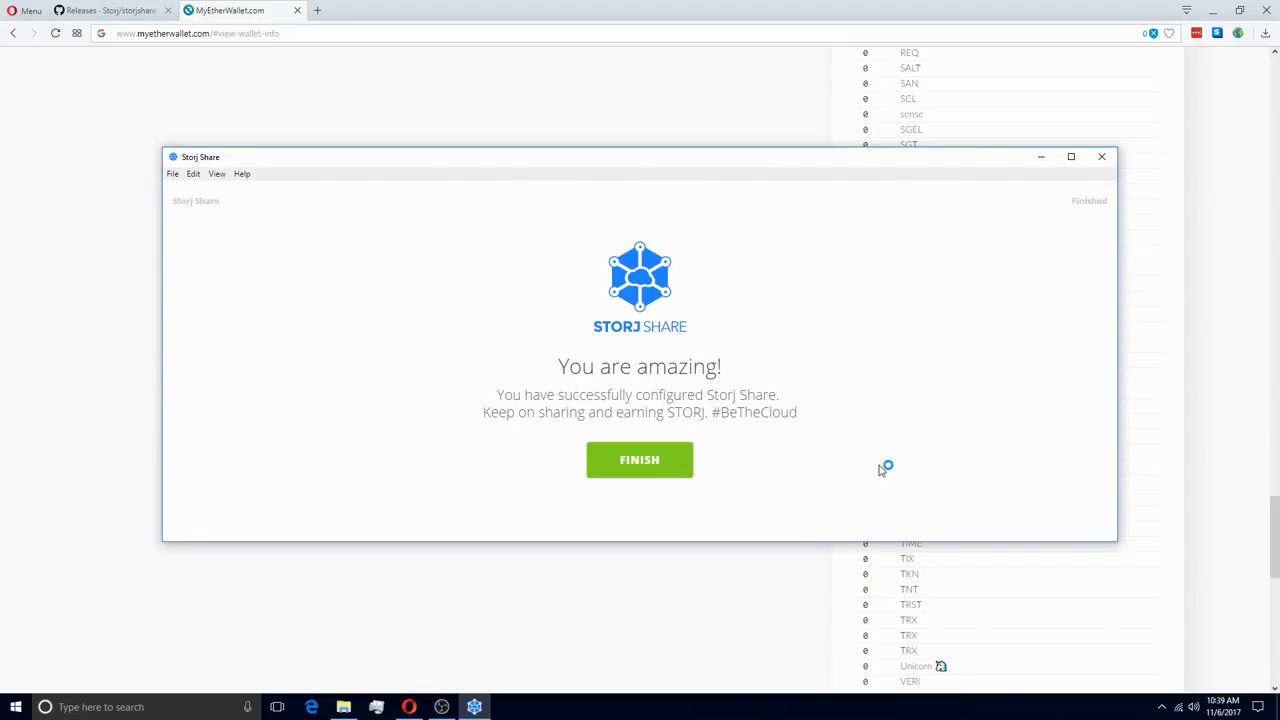
Finish setup to see the new node running with bridges Connected and 3 peers
{"action": "left_click", "coordinate": [664, 472]}
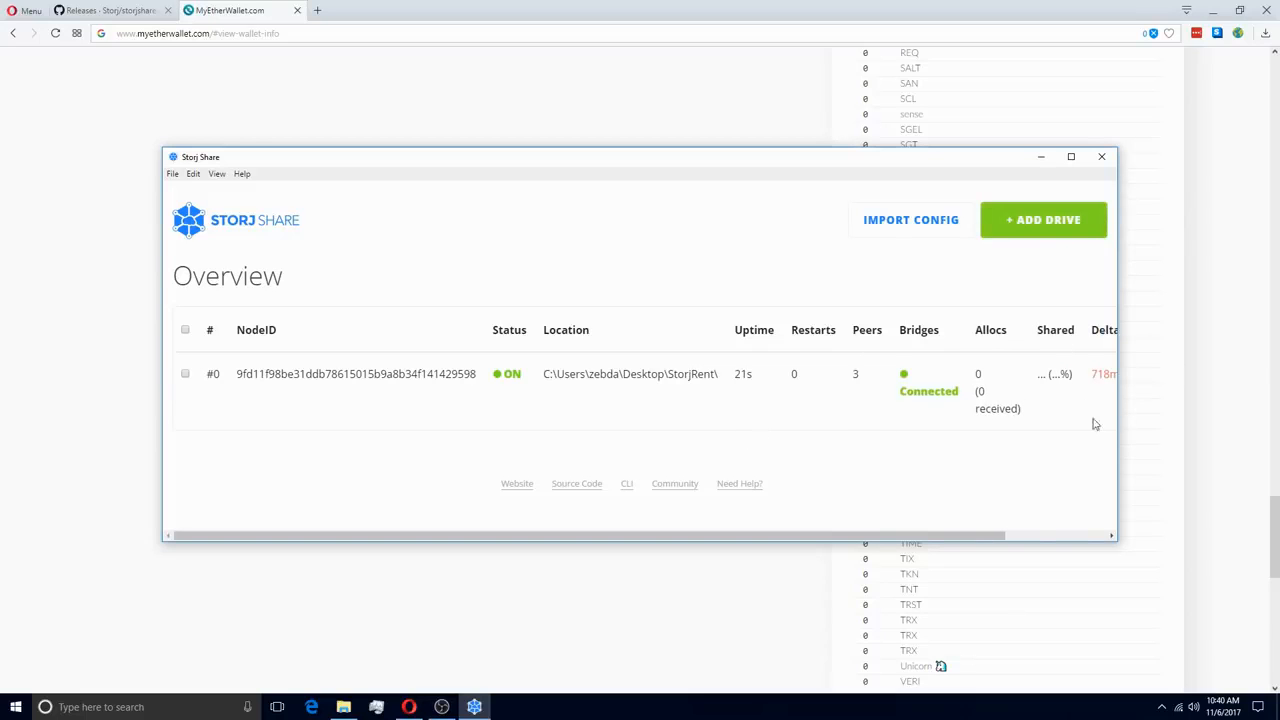
Scroll the Overview table right to reveal the node's Port column
{"action": "left_click_drag", "start_coordinate": [800, 535], "coordinate": [951, 535]}
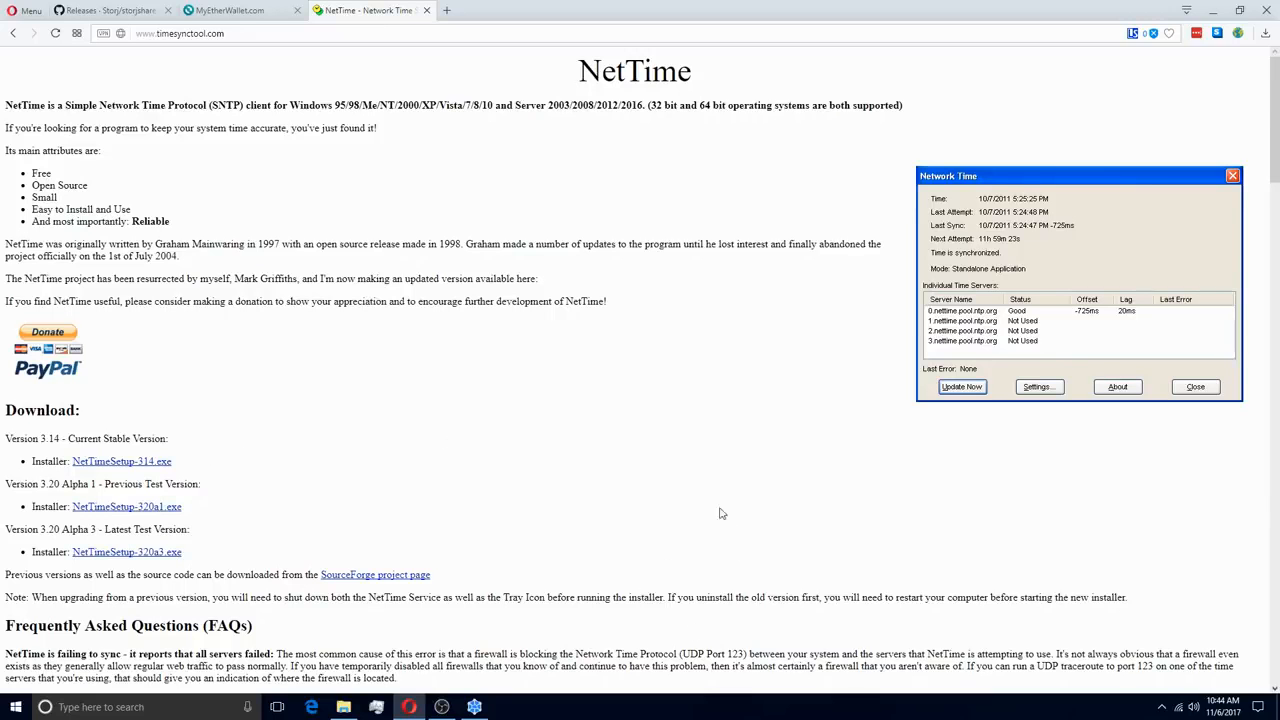
Scroll down the timesynctool.com NetTime page and back up to the top
{"action": "scroll", "coordinate": [698, 448], "scroll_direction": "down", "scroll_amount": 8}
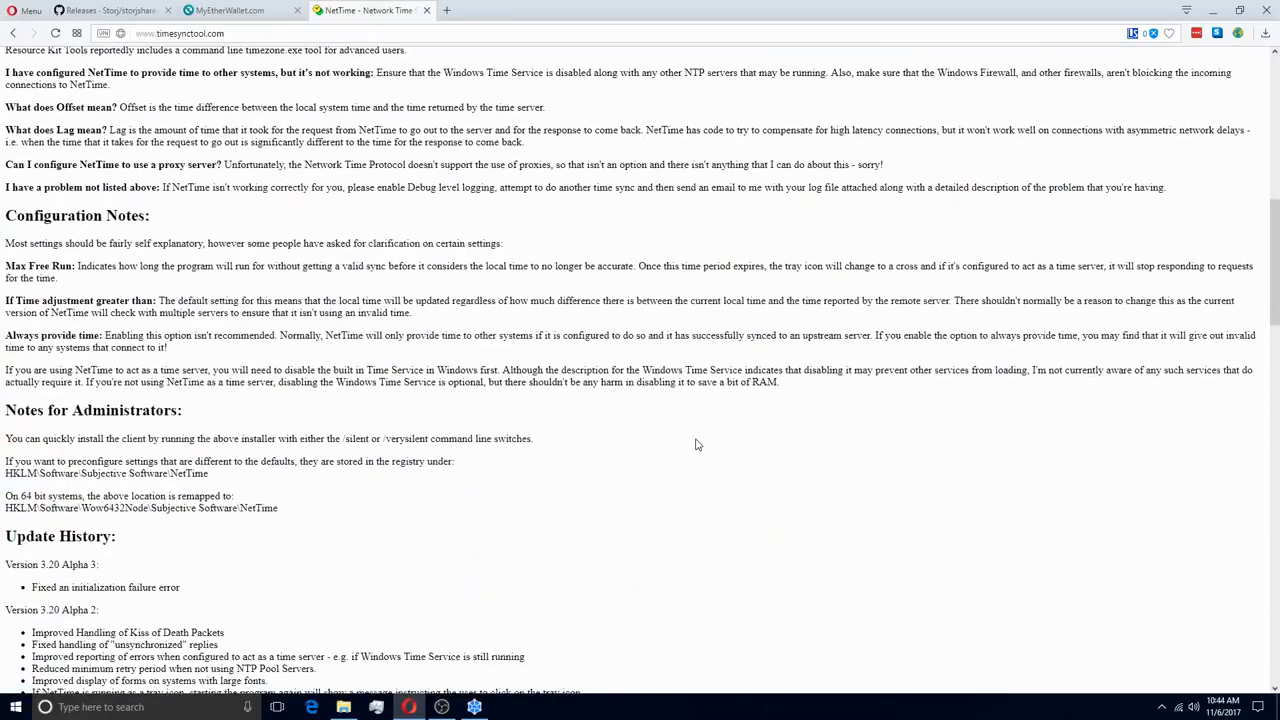
{"action": "scroll", "coordinate": [698, 445], "scroll_direction": "up", "scroll_amount": 10}
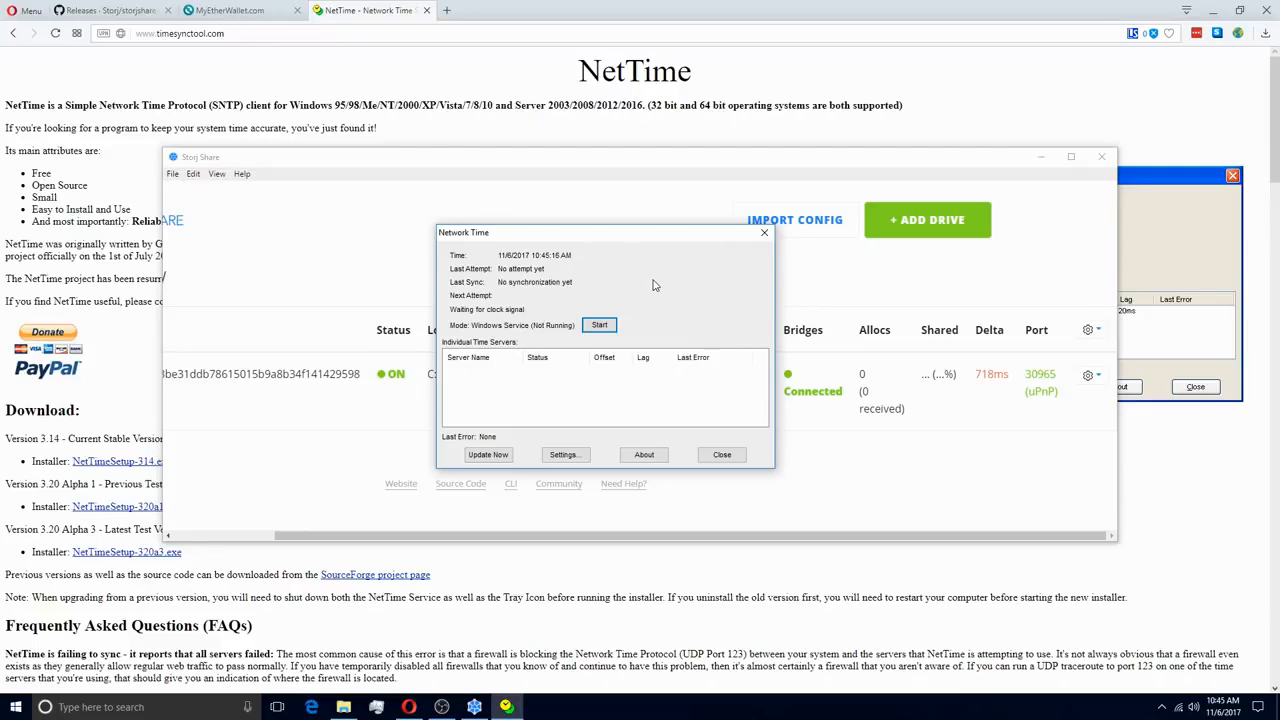
Open NetTime Options showing the four nettime.pool.ntp.org servers and 15-minute update interval
{"action": "left_click", "coordinate": [574, 455]}
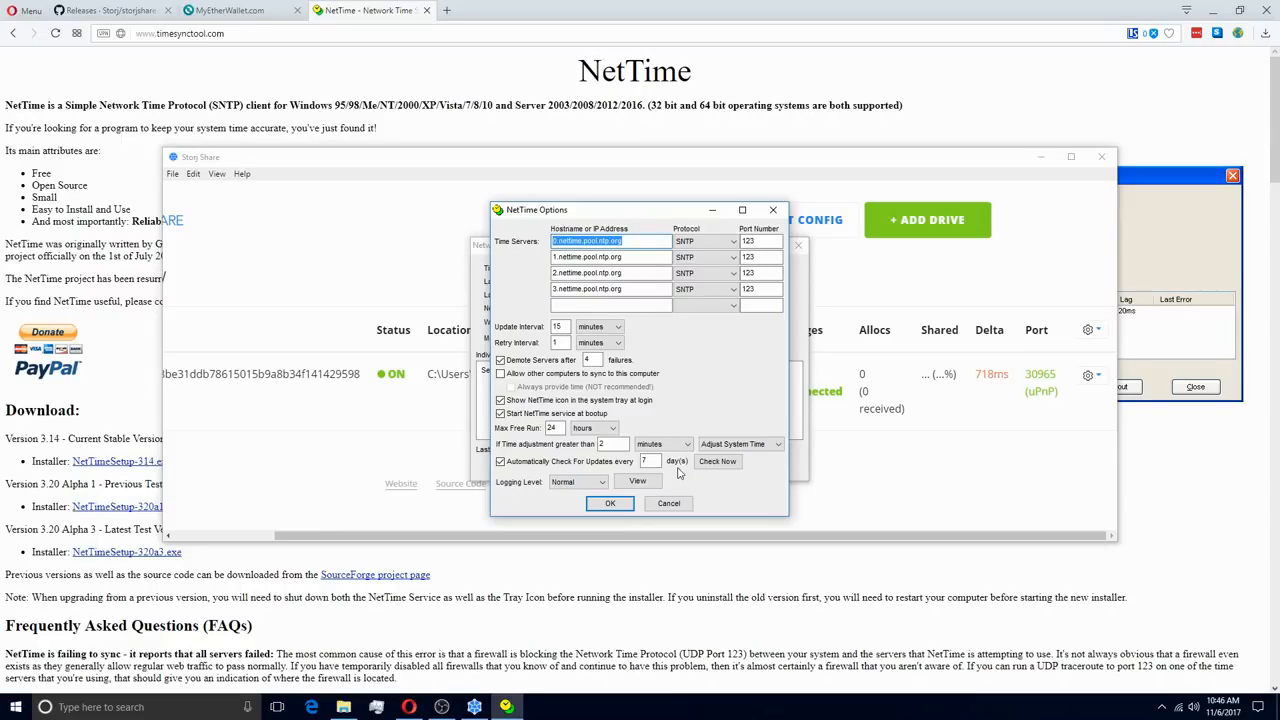
Apply NetTime settings, synchronize the clock to a +0ms offset, then return to Storj Share
{"action": "left_click", "coordinate": [612, 504]}
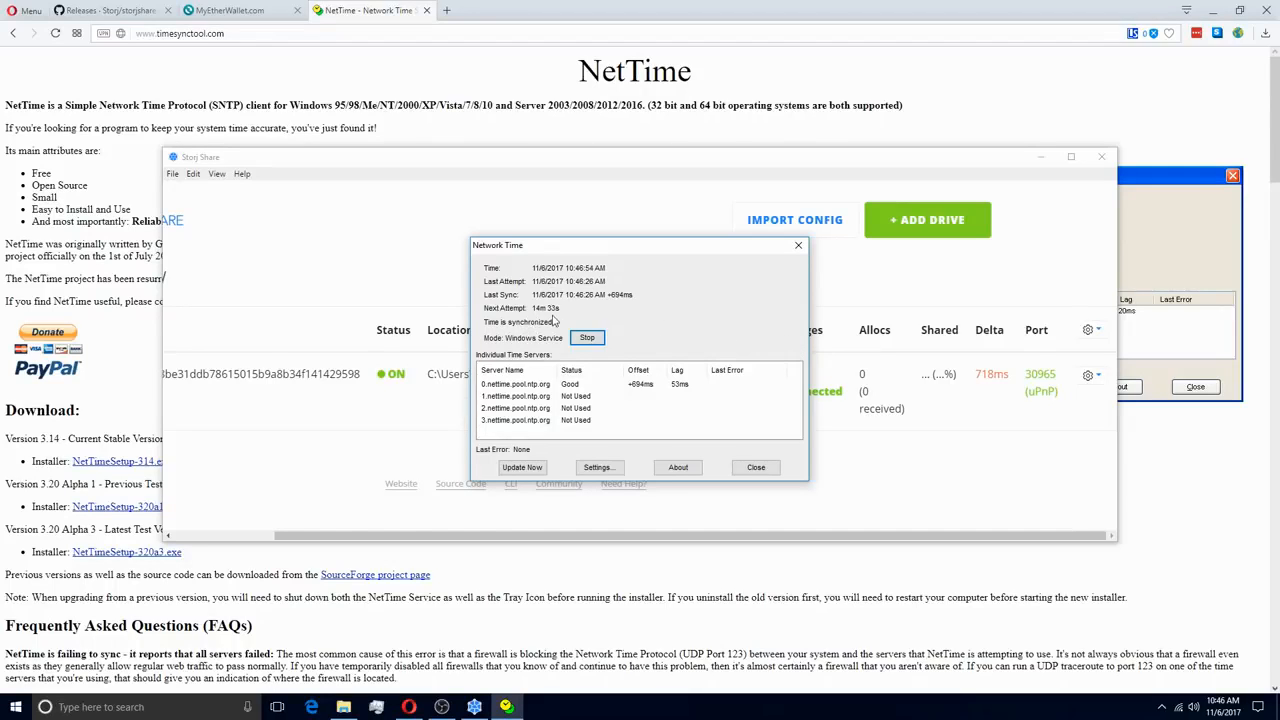
{"action": "left_click", "coordinate": [513, 477]}
{"action": "left_click", "coordinate": [940, 442]}
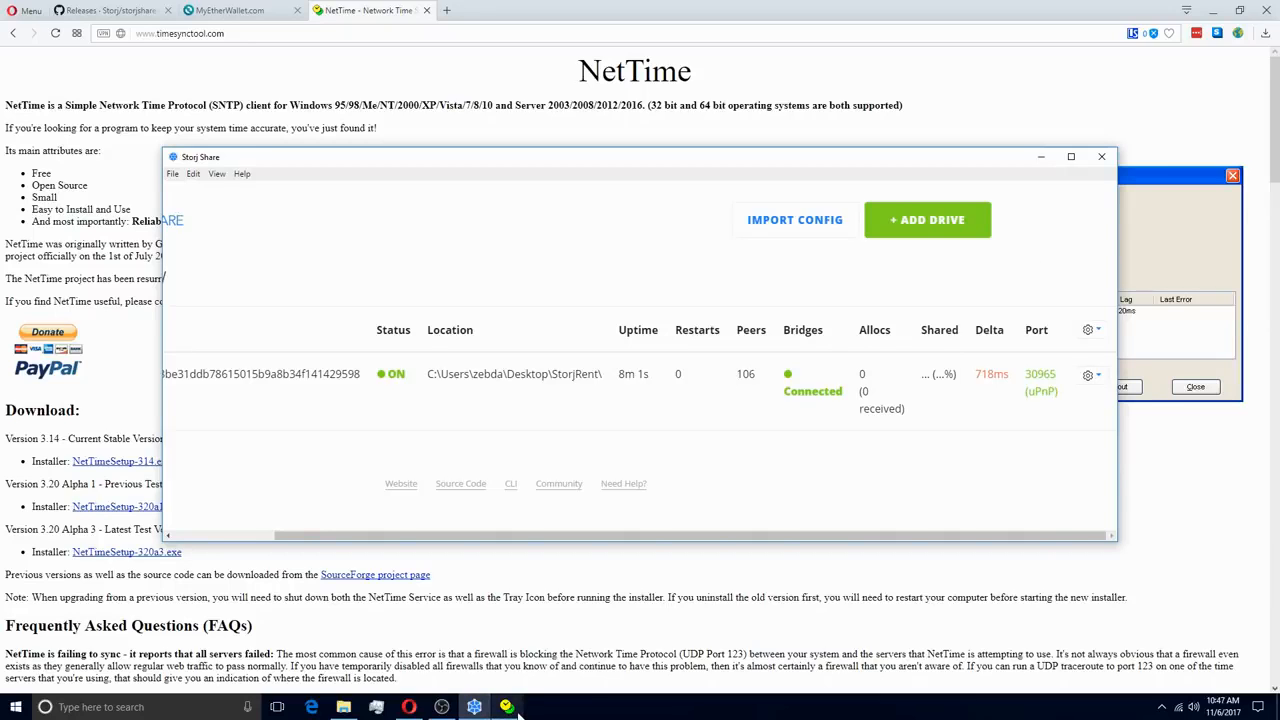
Reopen the Network Time window from its taskbar icon and close it
{"action": "left_click", "coordinate": [530, 673]}
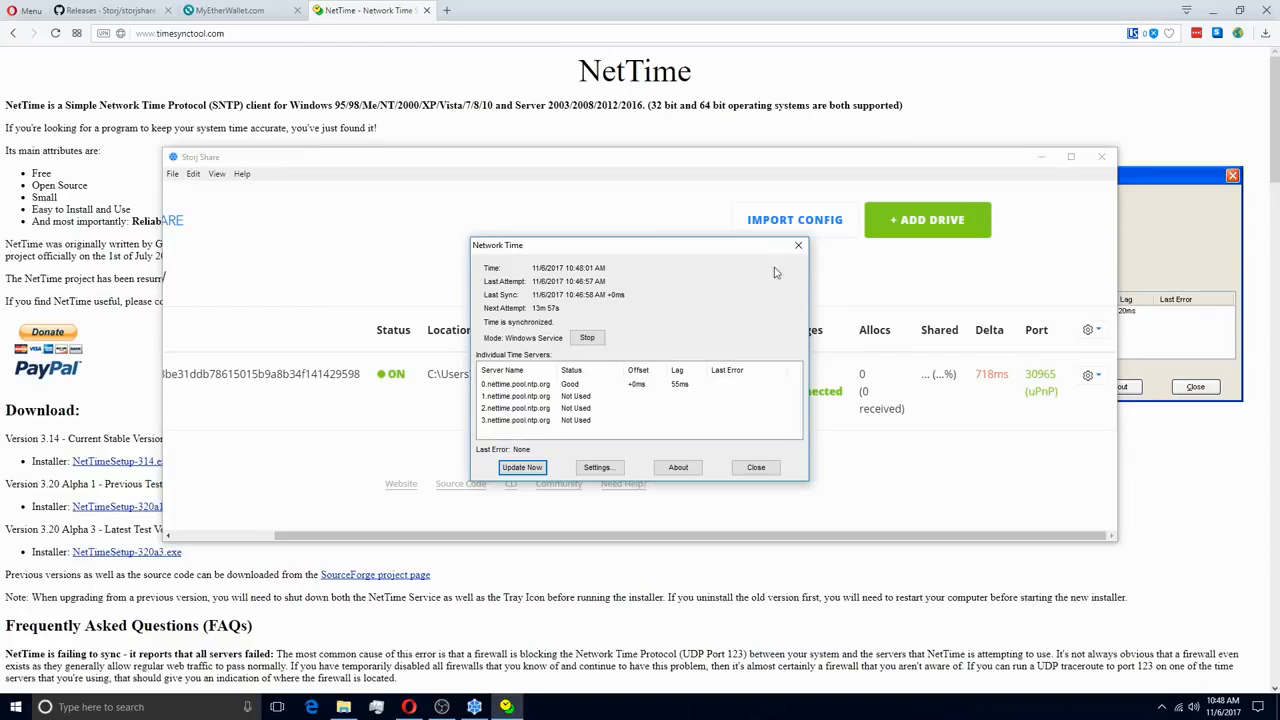
{"action": "left_click", "coordinate": [798, 245]}
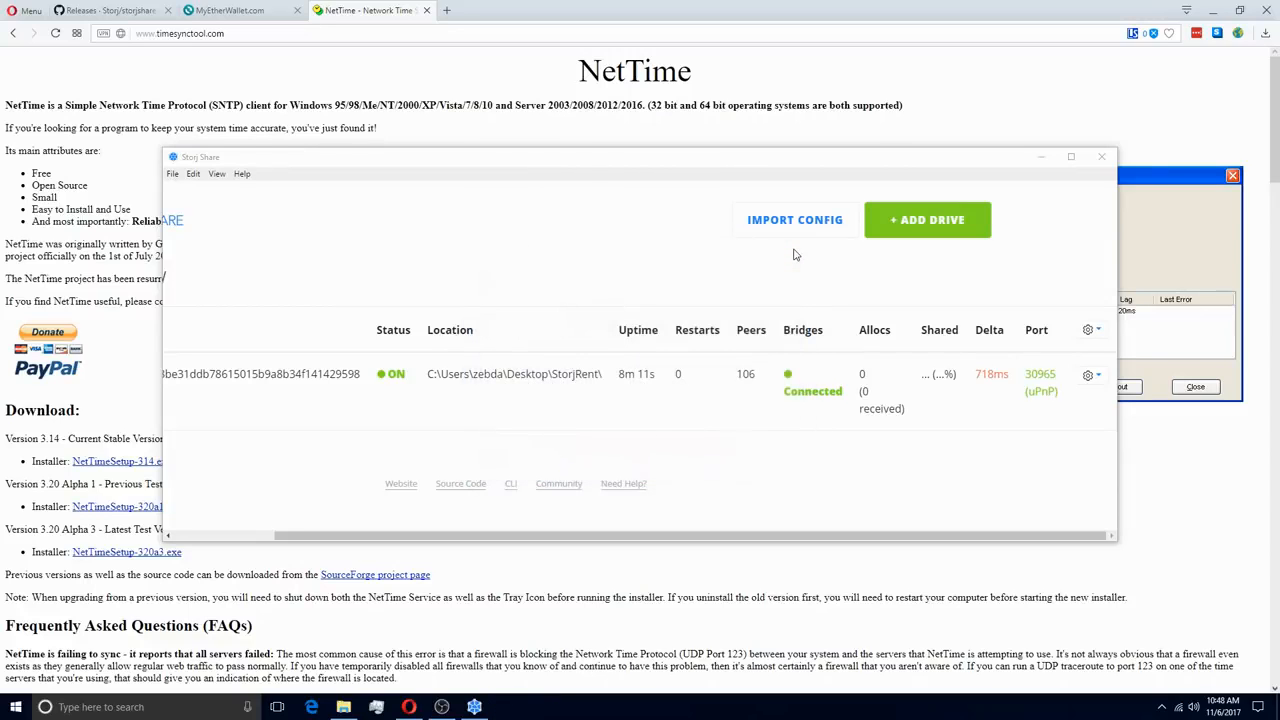